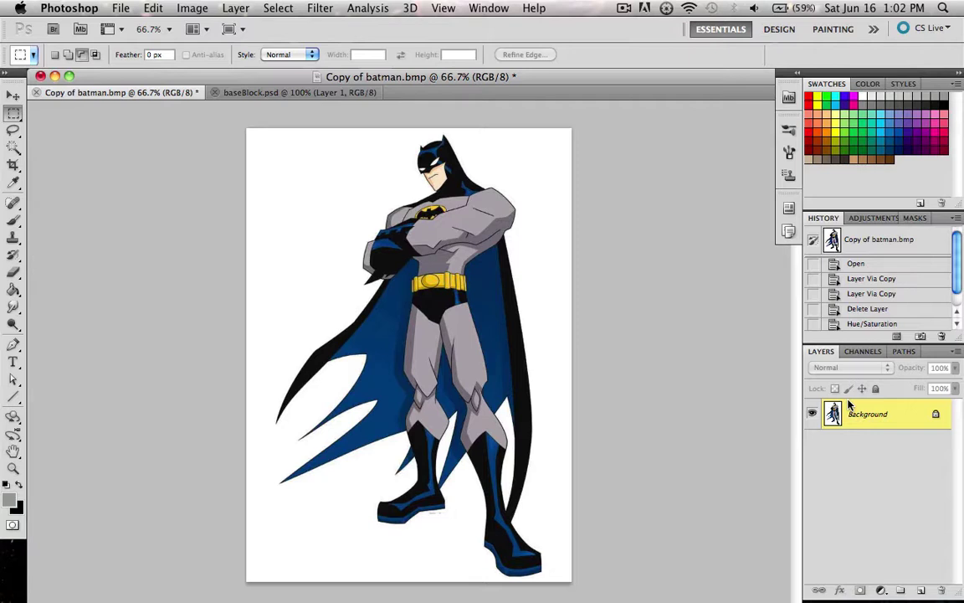
# Duplicate the Batman Background onto Layer 1 and bring up the Image Adjustments list
pyautogui.moveTo(849, 403); pyautogui.dragTo(848, 401)
pyautogui.press('super+j')
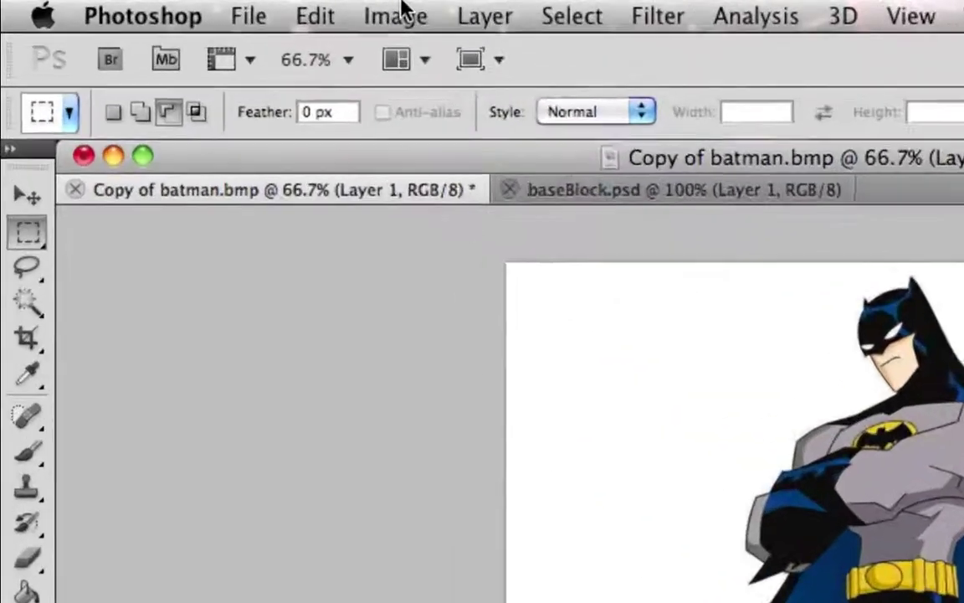
pyautogui.click(191, 7)
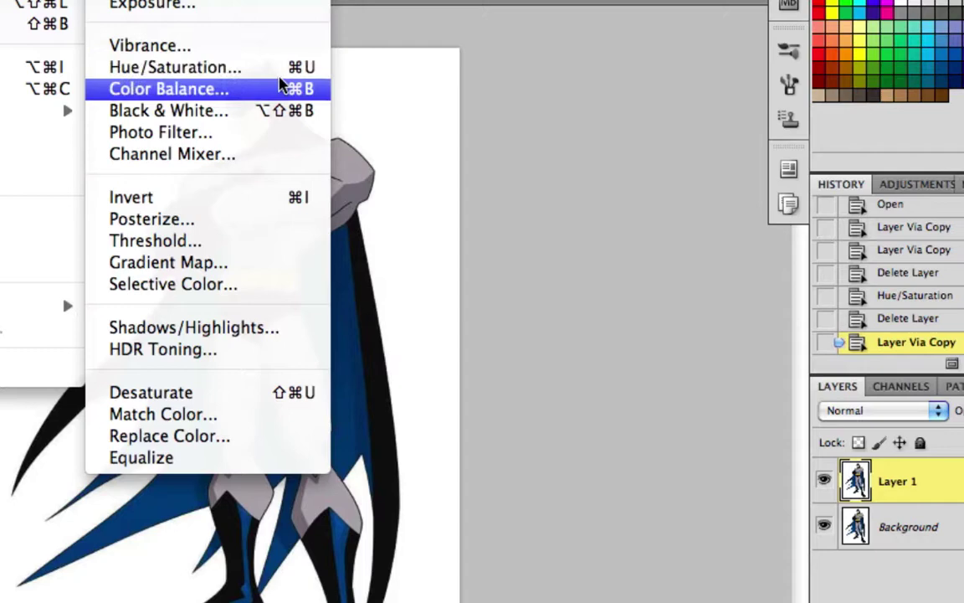
# In Hue/Saturation, give Layer 1 Hue +156, Saturation +30, Lightness +1, comparing via Preview
pyautogui.click(177, 73)
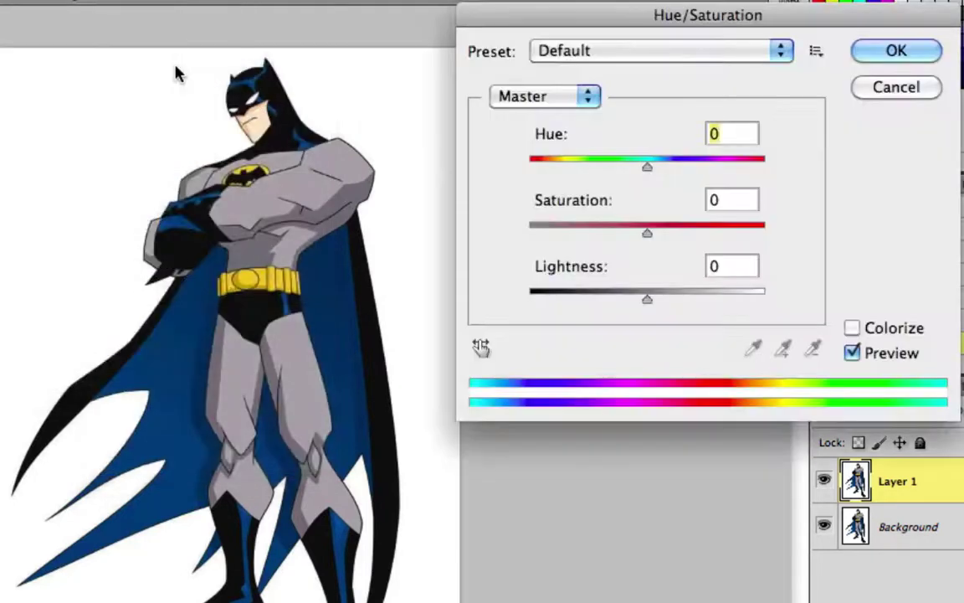
pyautogui.moveTo(662, 17); pyautogui.dragTo(707, 0)
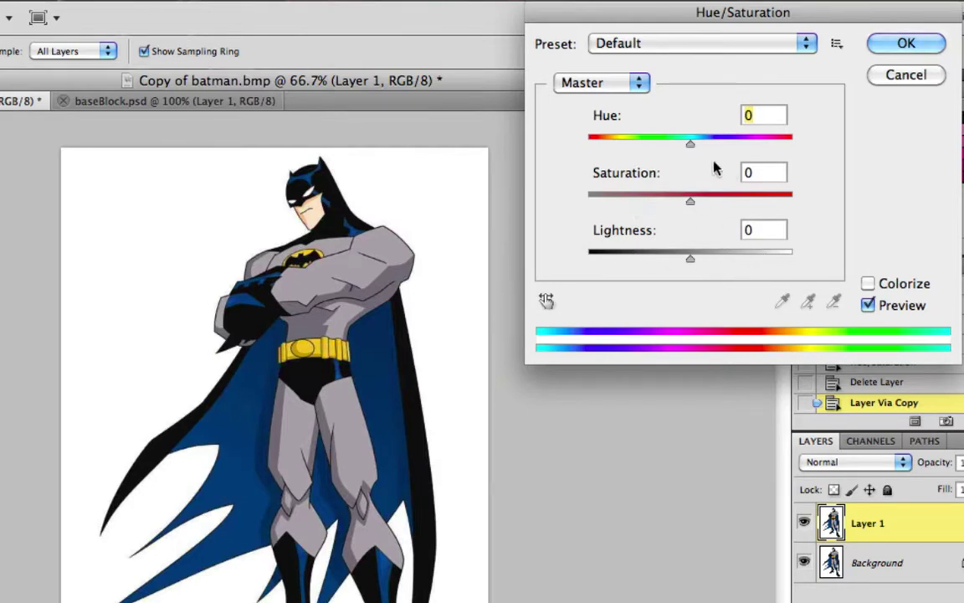
pyautogui.moveTo(692, 147); pyautogui.dragTo(641, 147)
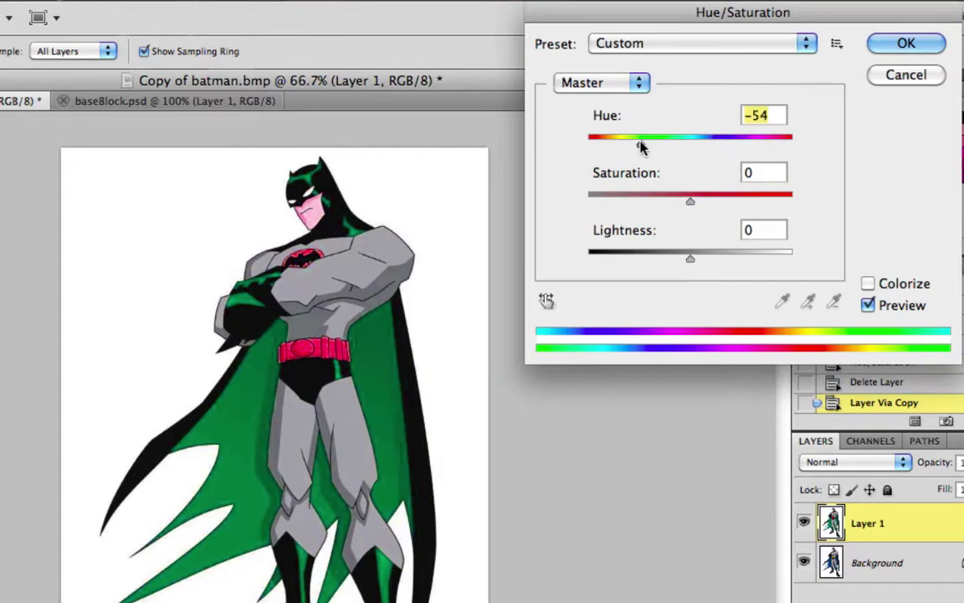
pyautogui.click(868, 305)
pyautogui.click(869, 306)
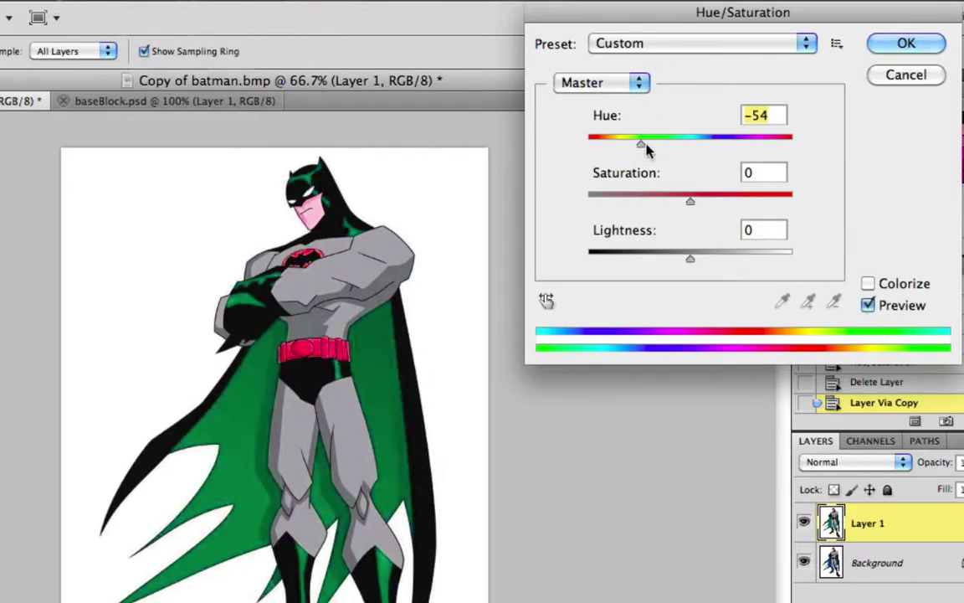
pyautogui.moveTo(642, 147); pyautogui.dragTo(572, 157)
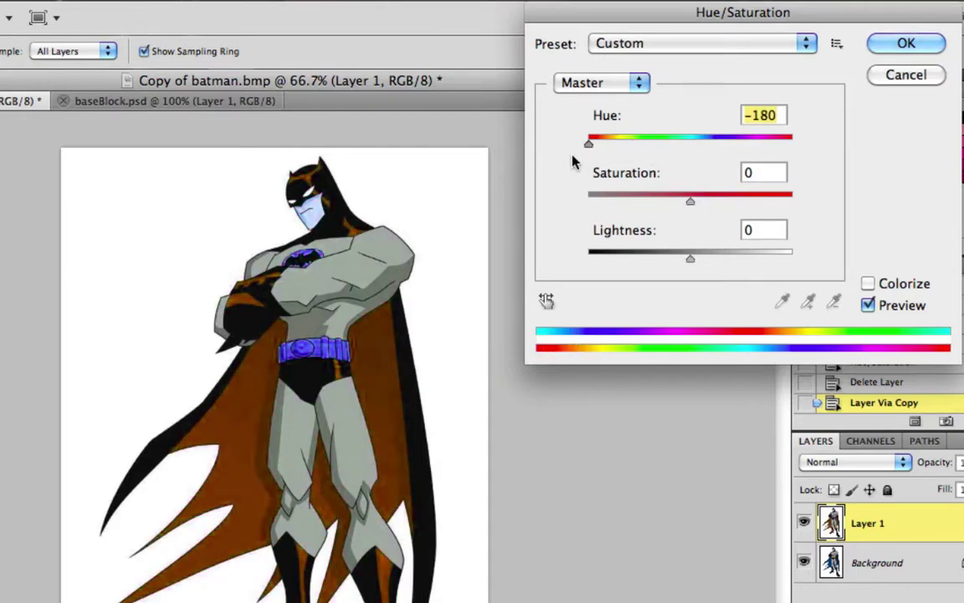
pyautogui.moveTo(588, 144)
pyautogui.mouseDown()
pyautogui.moveTo(818, 166)
pyautogui.moveTo(771, 155)
pyautogui.moveTo(783, 154)
pyautogui.mouseUp()
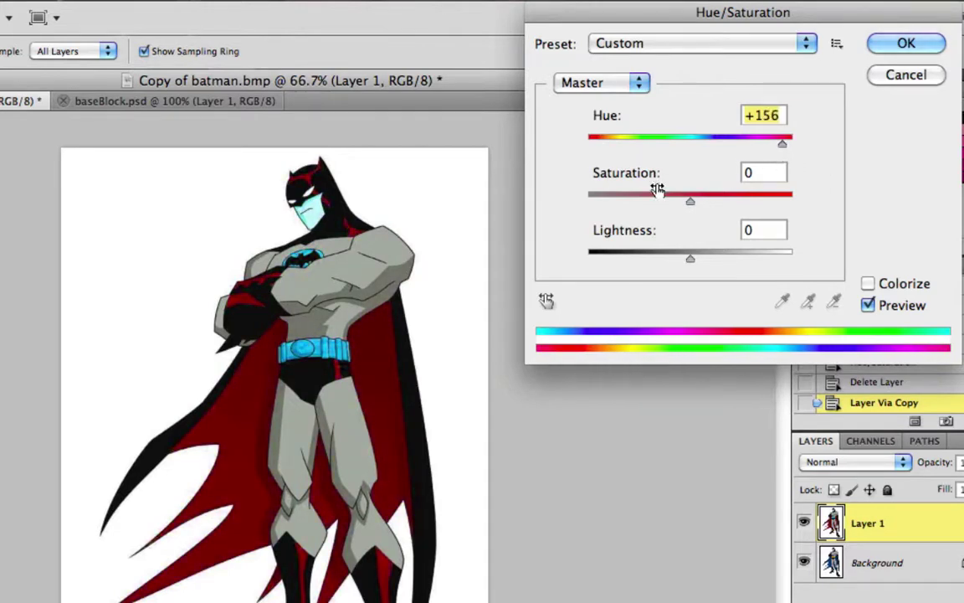
pyautogui.moveTo(692, 205)
pyautogui.mouseDown()
pyautogui.moveTo(619, 210)
pyautogui.moveTo(830, 208)
pyautogui.moveTo(720, 204)
pyautogui.mouseUp()
pyautogui.moveTo(693, 262)
pyautogui.mouseDown()
pyautogui.moveTo(670, 261)
pyautogui.moveTo(719, 261)
pyautogui.moveTo(692, 265)
pyautogui.mouseUp()
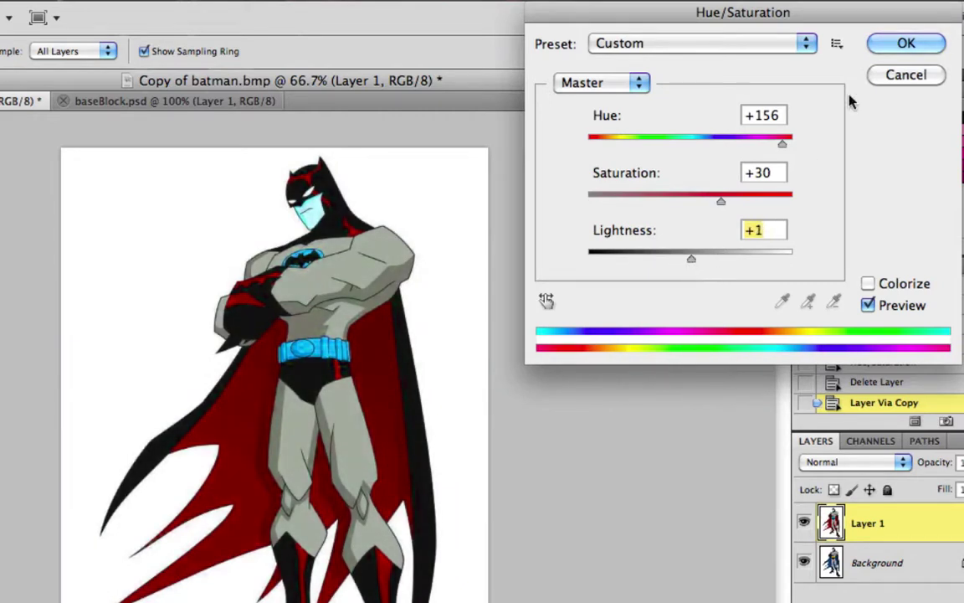
# Apply the Hue/Saturation change and toggle Layer 1's visibility to compare with the blue original
pyautogui.click(888, 46)
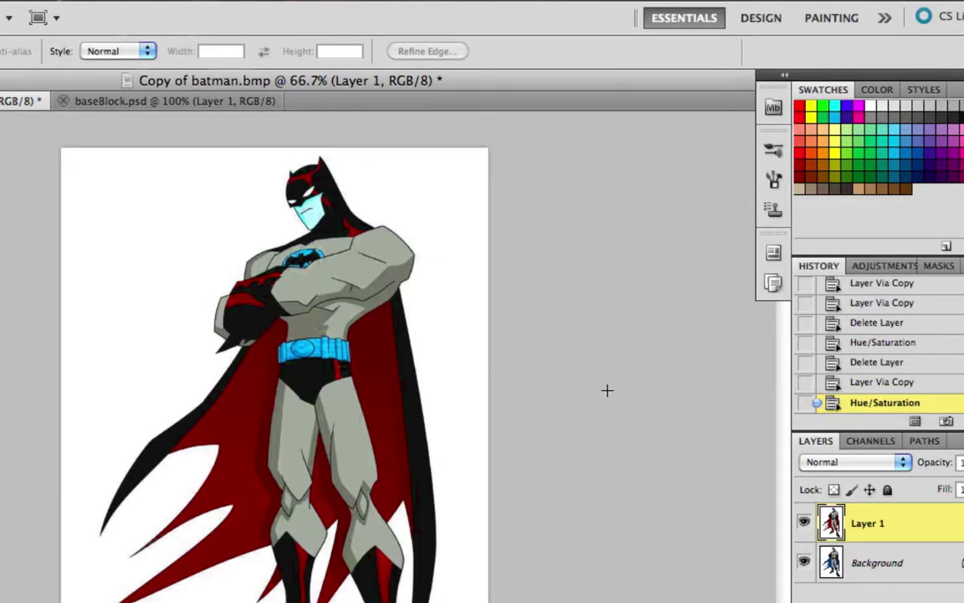
pyautogui.click(805, 523)
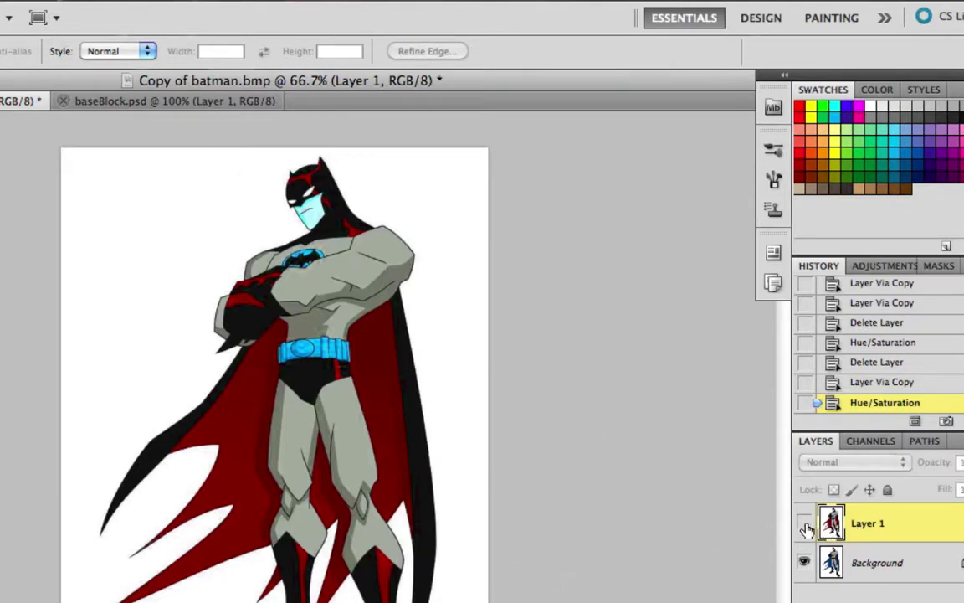
pyautogui.click(805, 523)
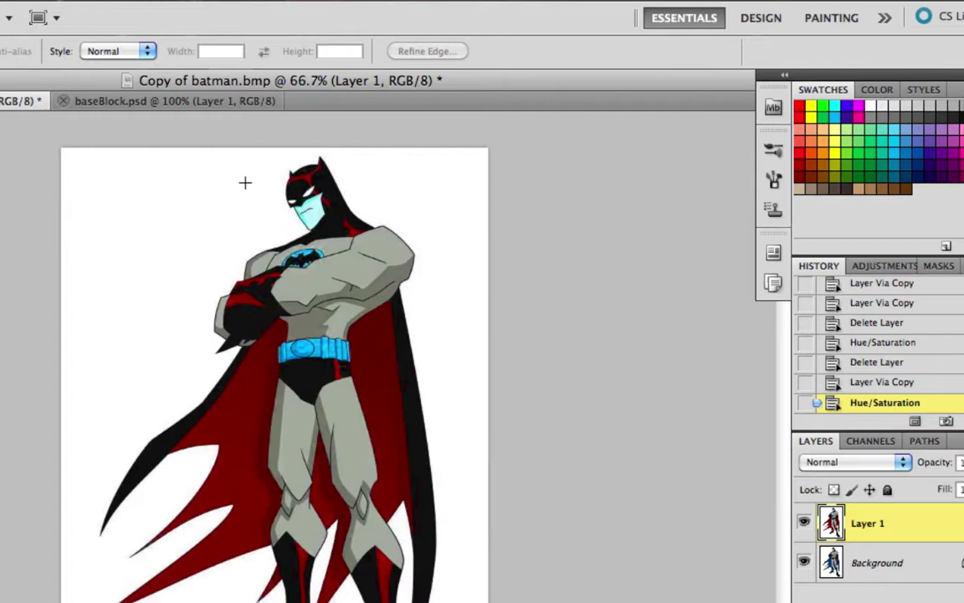
pyautogui.click(805, 522)
pyautogui.click(805, 523)
pyautogui.click(804, 522)
# Switch to baseBlock.psd and zoom in on the cyan Tetris block
pyautogui.click(165, 101)
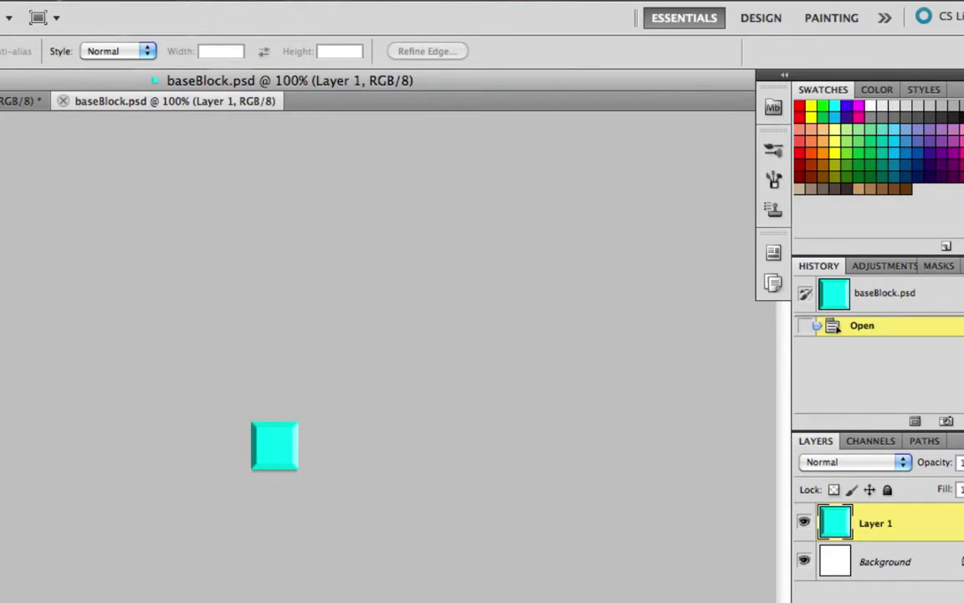
pyautogui.press('z')
pyautogui.moveTo(275, 446)
pyautogui.mouseDown()
pyautogui.moveTo(301, 474)
pyautogui.moveTo(424, 509)
pyautogui.moveTo(370, 508)
pyautogui.moveTo(295, 469)
pyautogui.moveTo(371, 503)
pyautogui.moveTo(357, 493)
pyautogui.mouseUp()
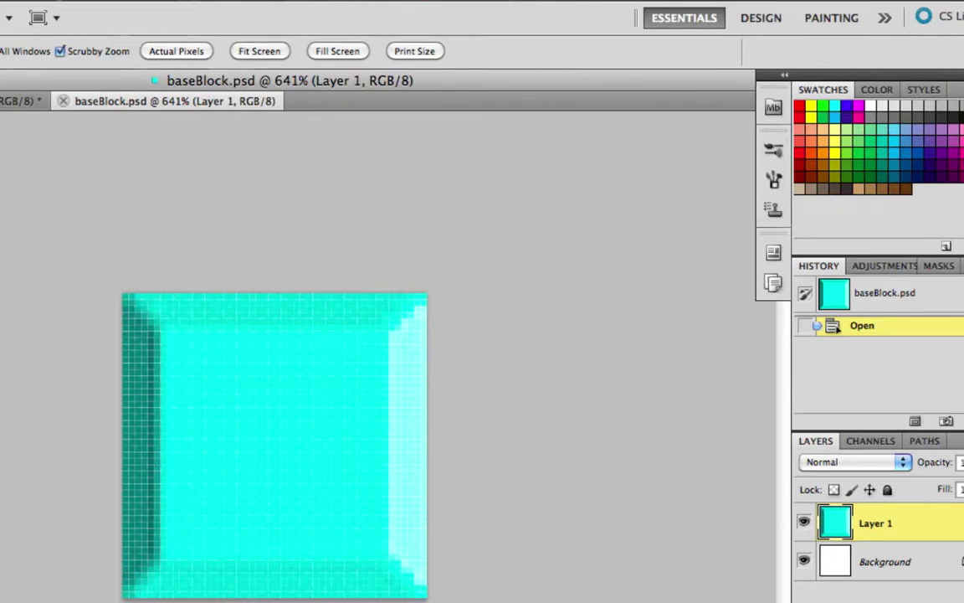
# Turn the block yellow with Hue/Saturation at Hue -123 and Lightness +4
pyautogui.click(17, 0)
pyautogui.moveTo(75, 52)
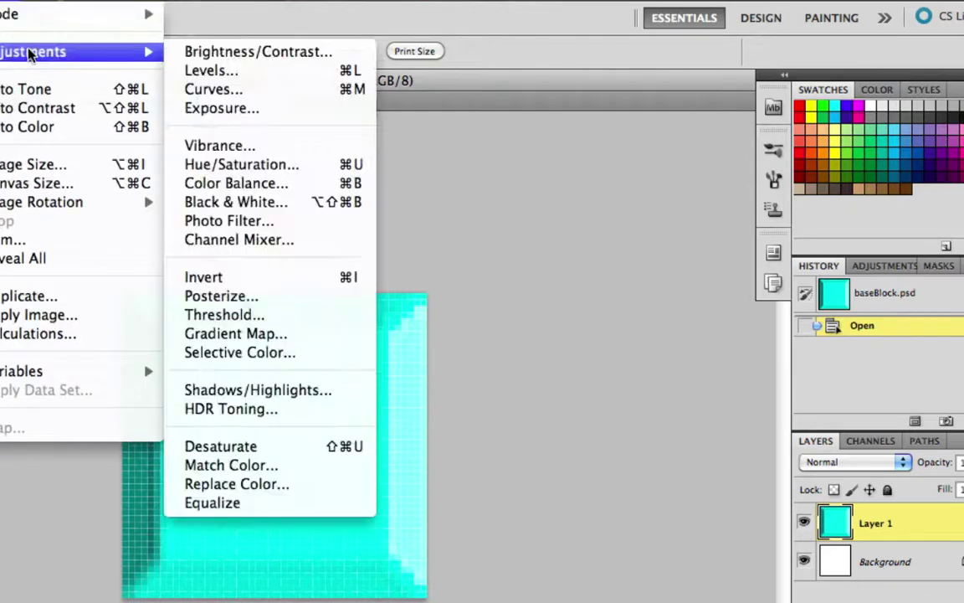
pyautogui.click(273, 164)
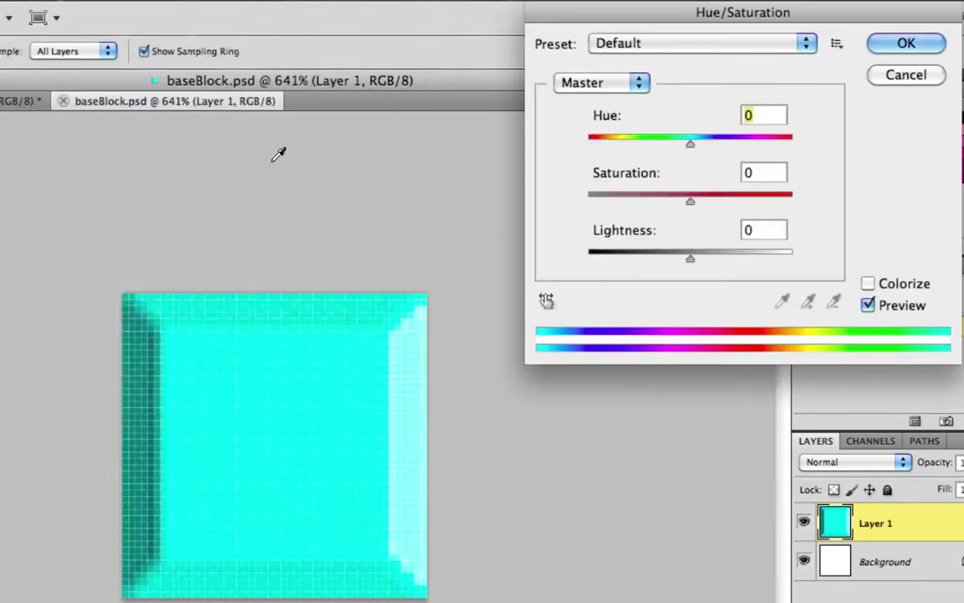
pyautogui.moveTo(711, 13); pyautogui.dragTo(629, 13)
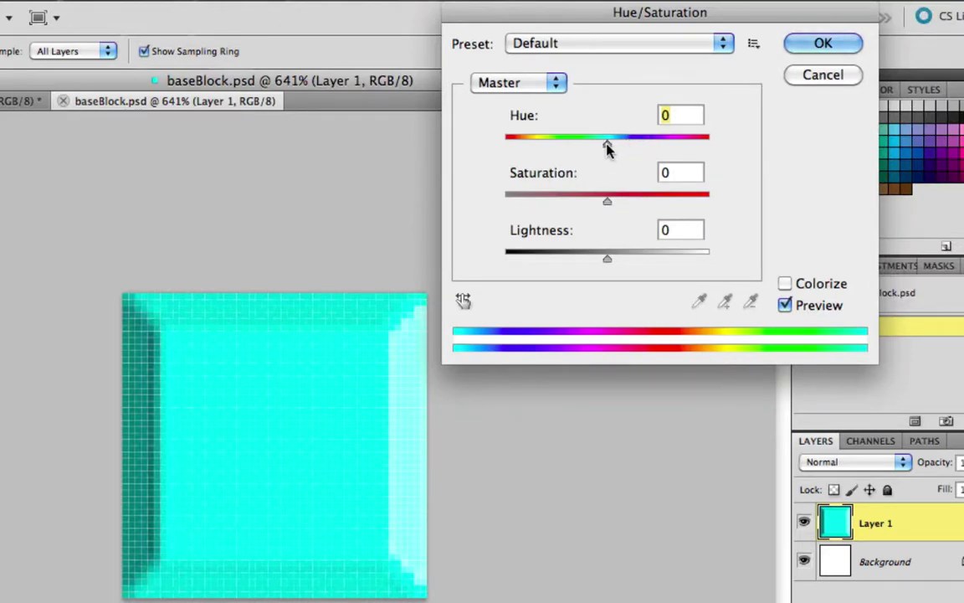
pyautogui.moveTo(608, 148); pyautogui.dragTo(528, 158)
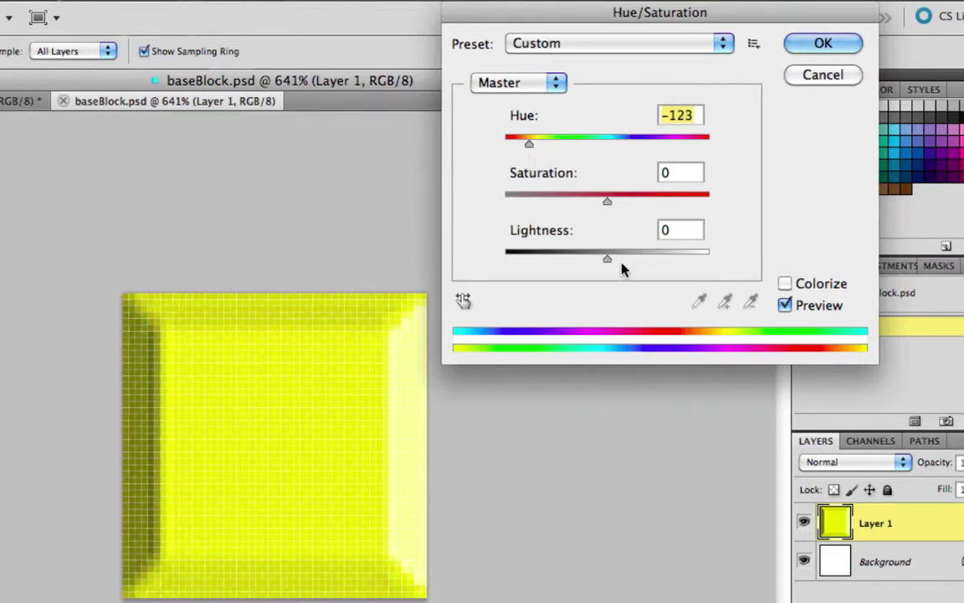
pyautogui.moveTo(605, 260)
pyautogui.mouseDown()
pyautogui.moveTo(594, 263)
pyautogui.moveTo(611, 261)
pyautogui.mouseUp()
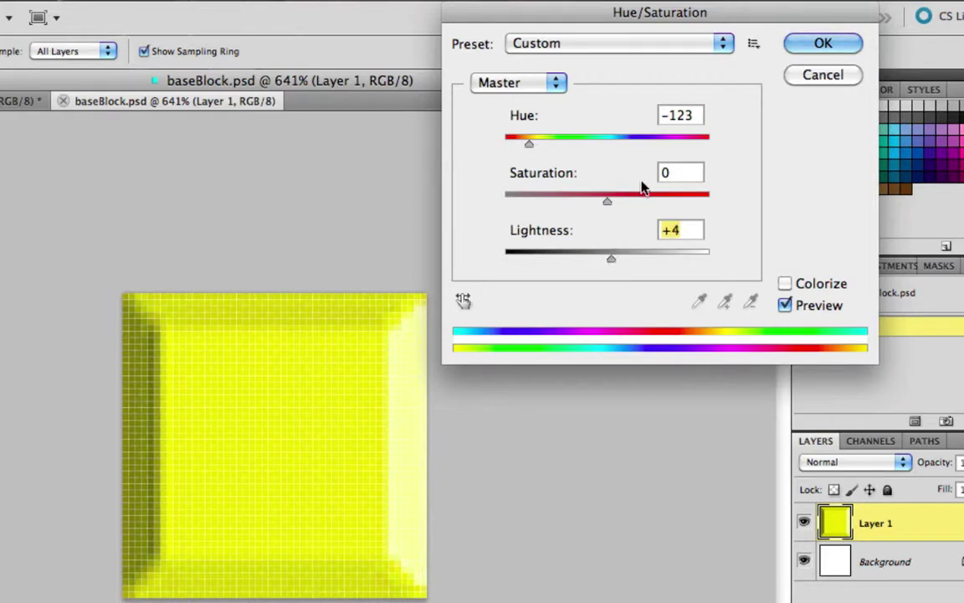
pyautogui.click(804, 46)
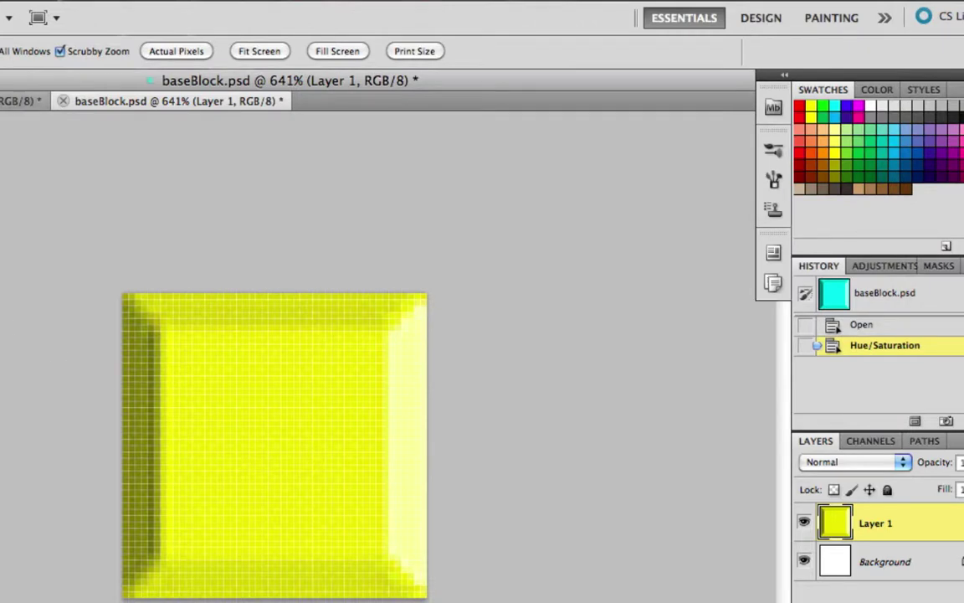
# Return to Copy of batman.bmp, dismissing the Adjustments list without applying anything
pyautogui.click(21, 100)
pyautogui.click(17, 2)
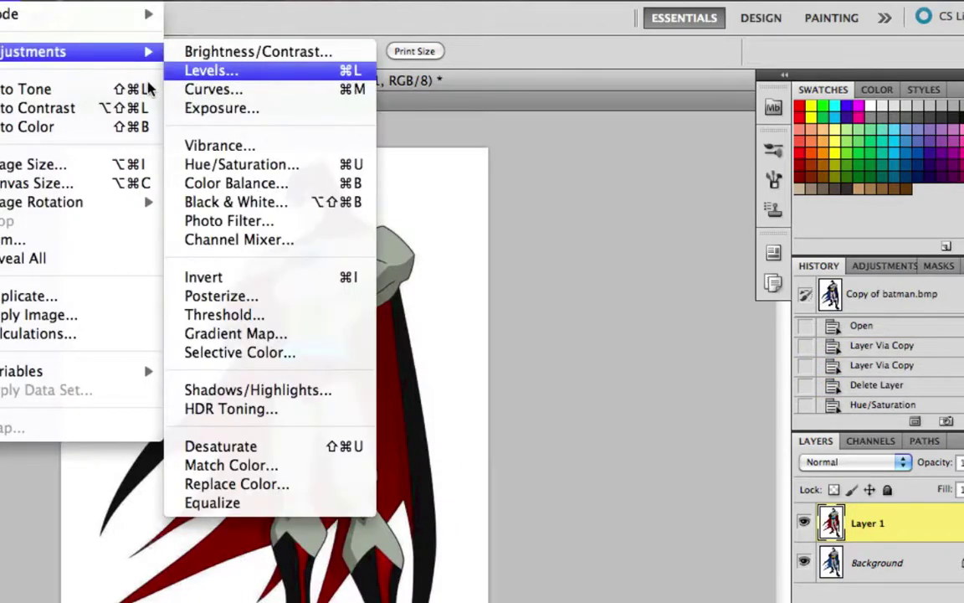
pyautogui.moveTo(50, 52)
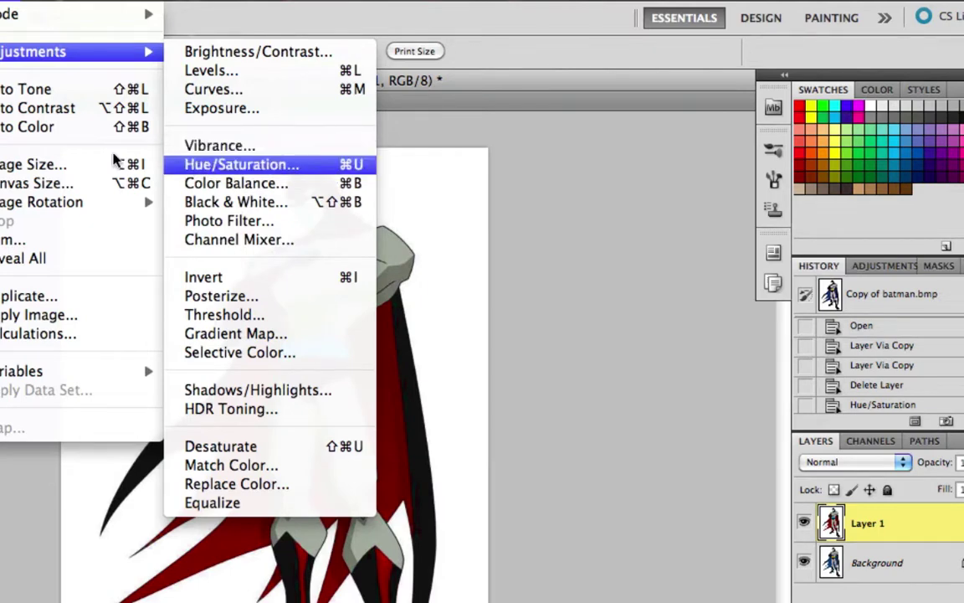
pyautogui.click(297, 164)
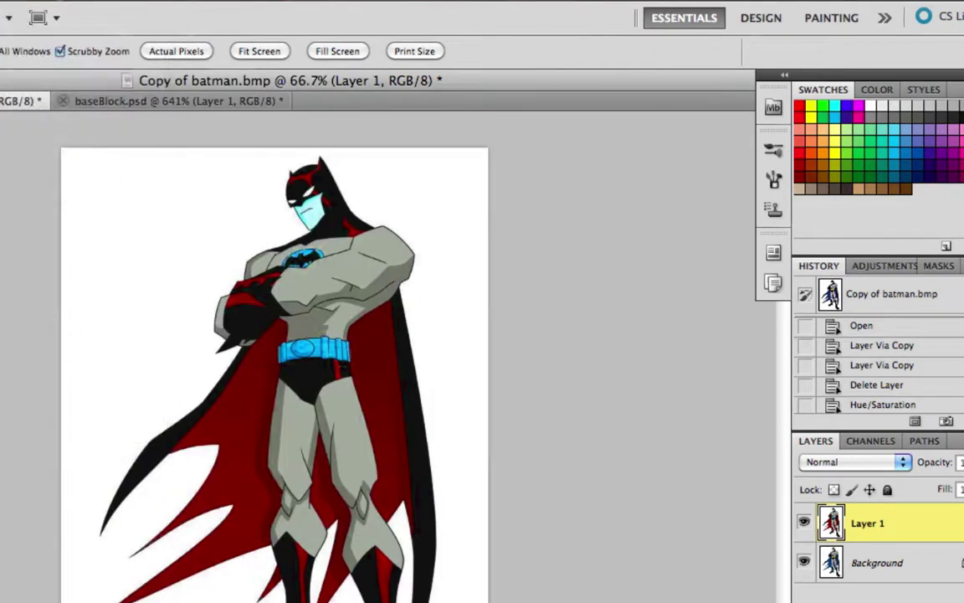